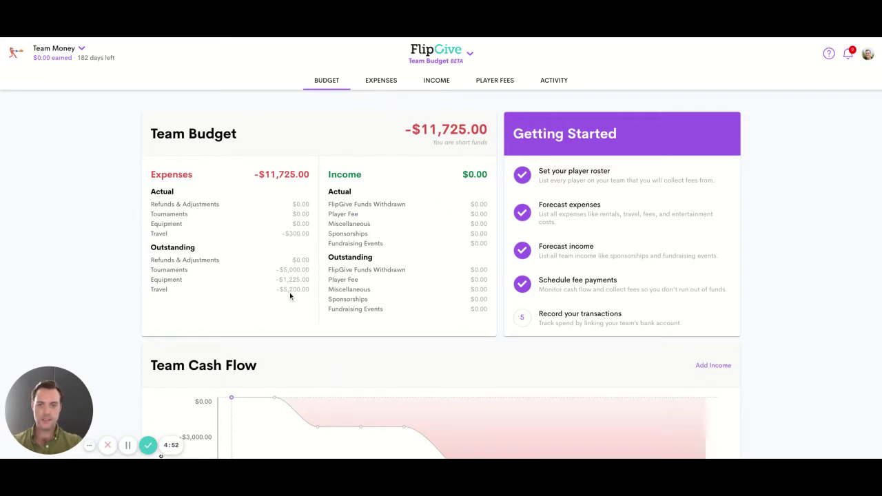
- Add a category named Snacks to the team's expenses
click(386, 84)
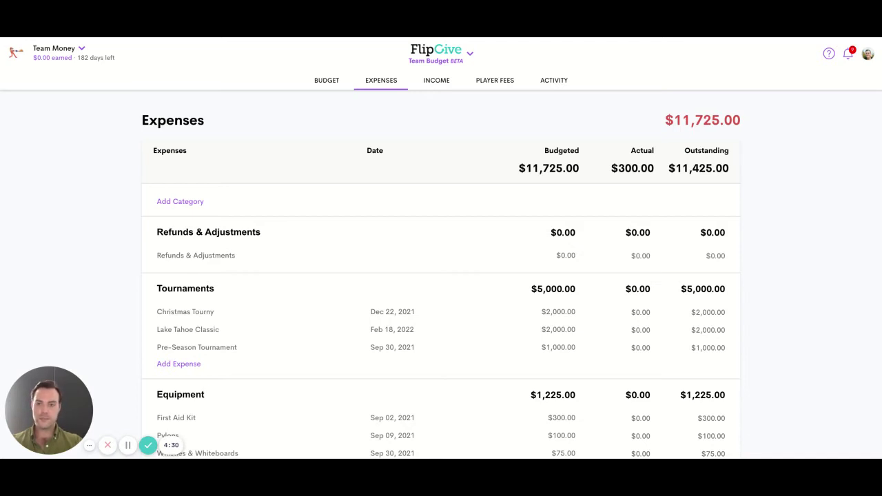
scroll(309, 282, down, 3)
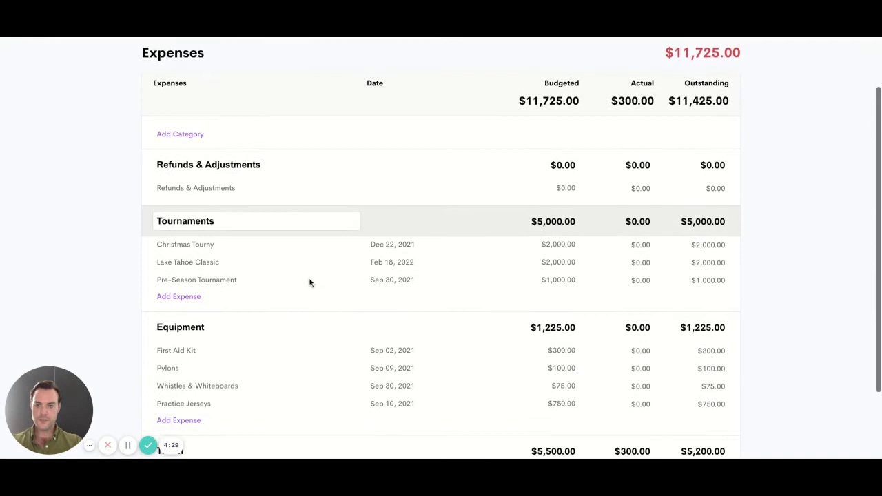
scroll(309, 281, down, 2)
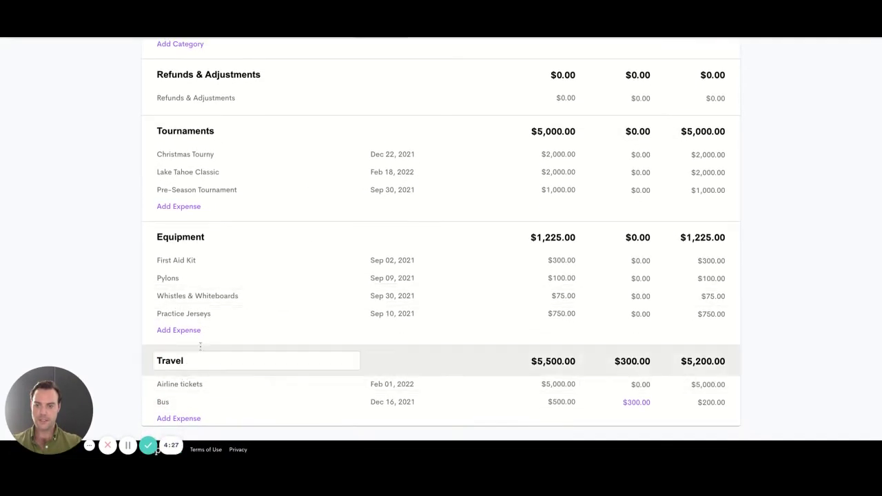
scroll(290, 200, up, 5)
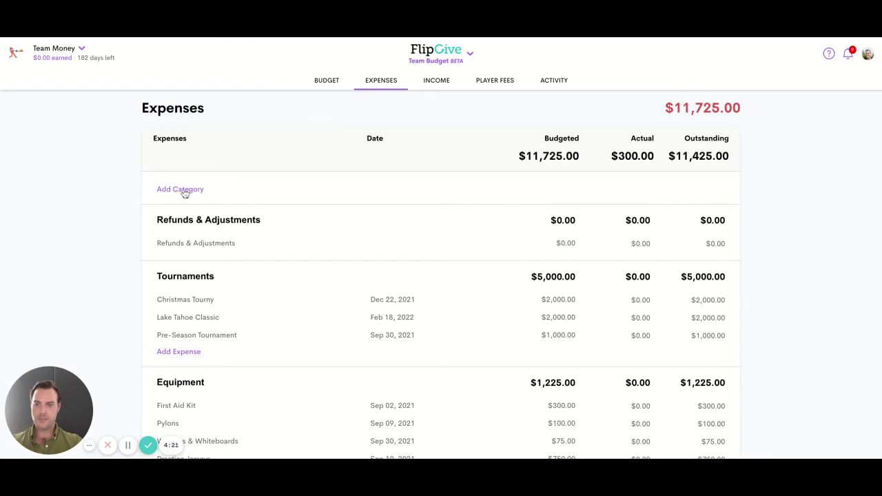
click(184, 194)
text(S)
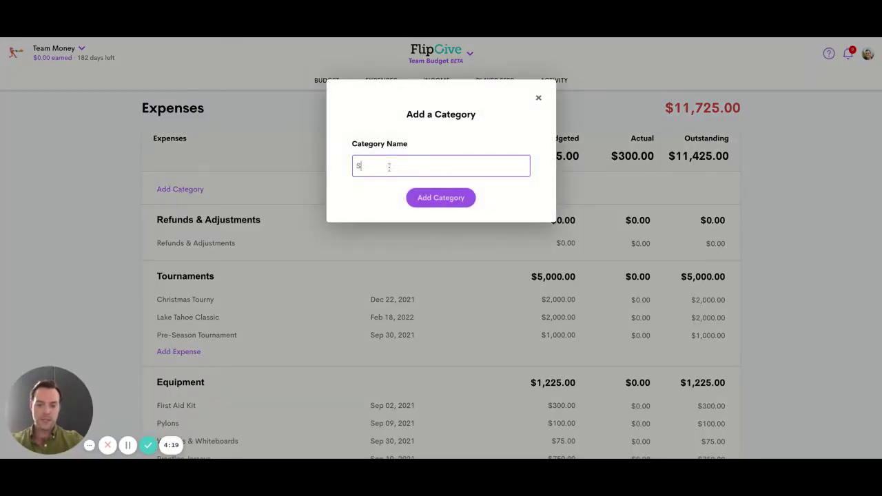
text(nacks)
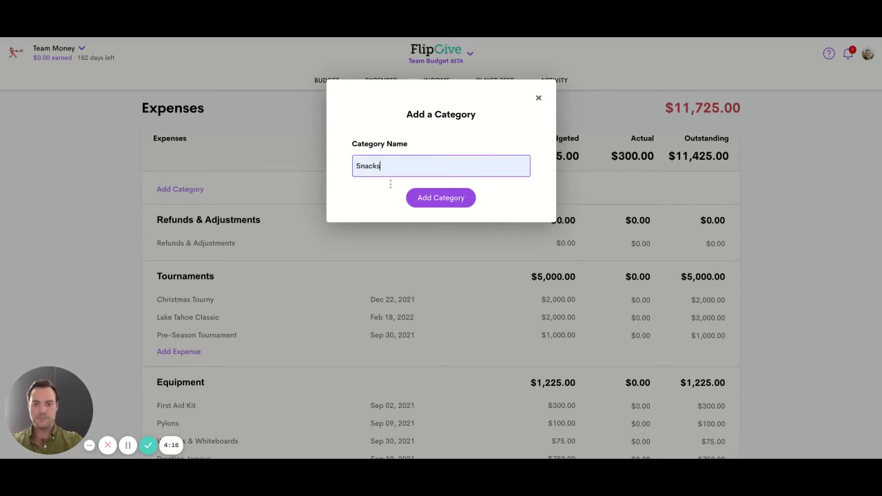
click(431, 199)
- Add a Gatorade expense of $50 dated Aug 12, 2021 to the Snacks category
scroll(347, 241, down, 5)
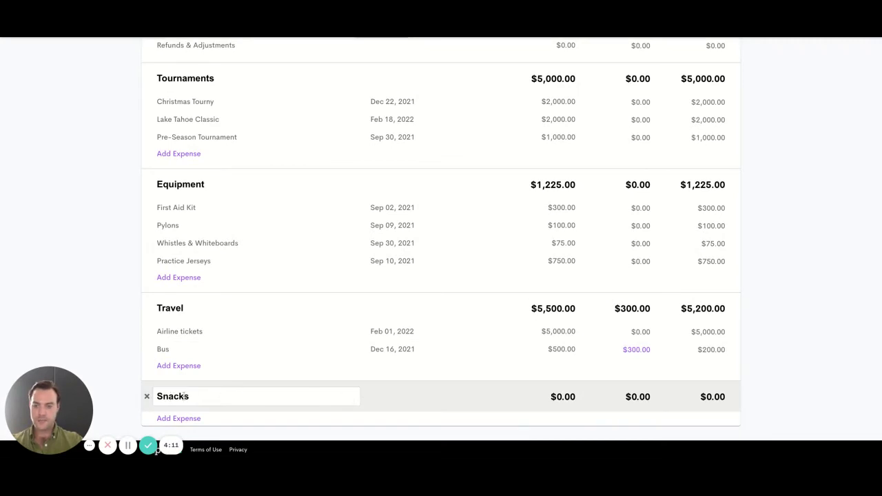
click(190, 418)
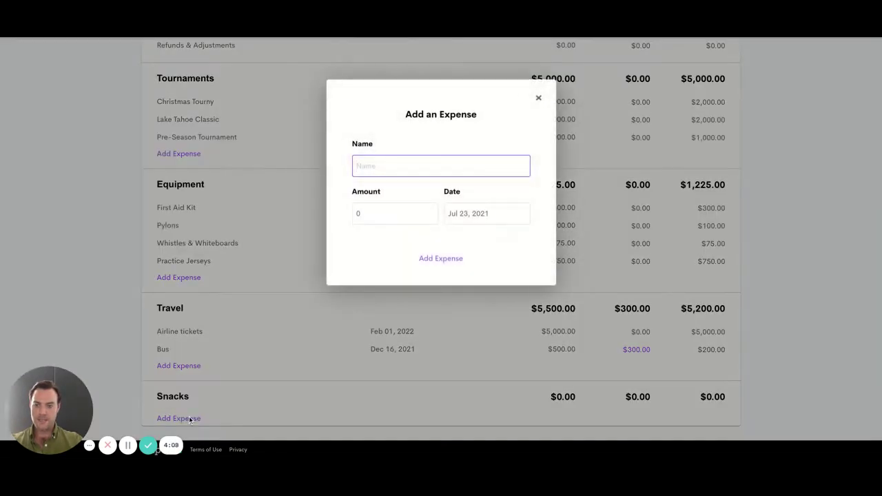
text(ga)
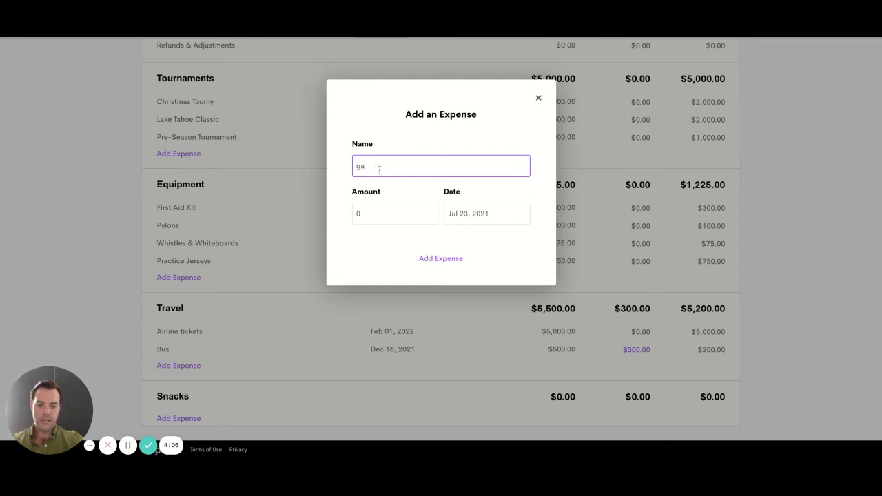
text(torade)
key(Down)
key(Return)
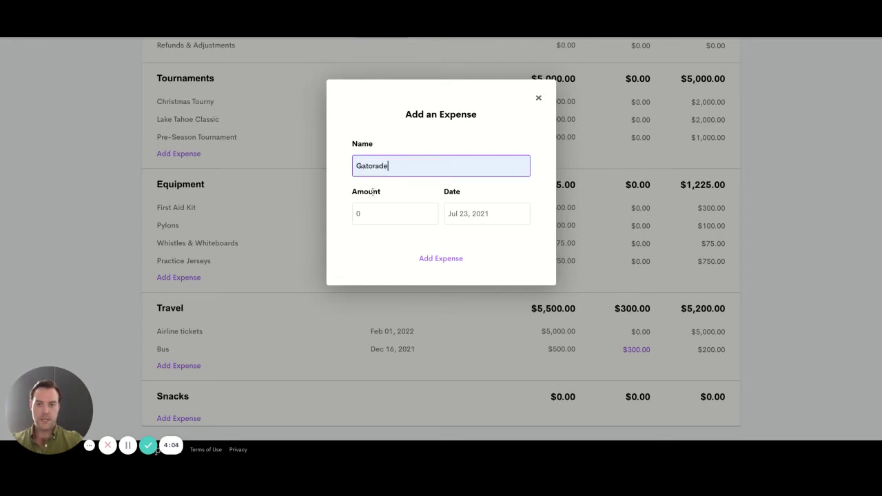
click(378, 209)
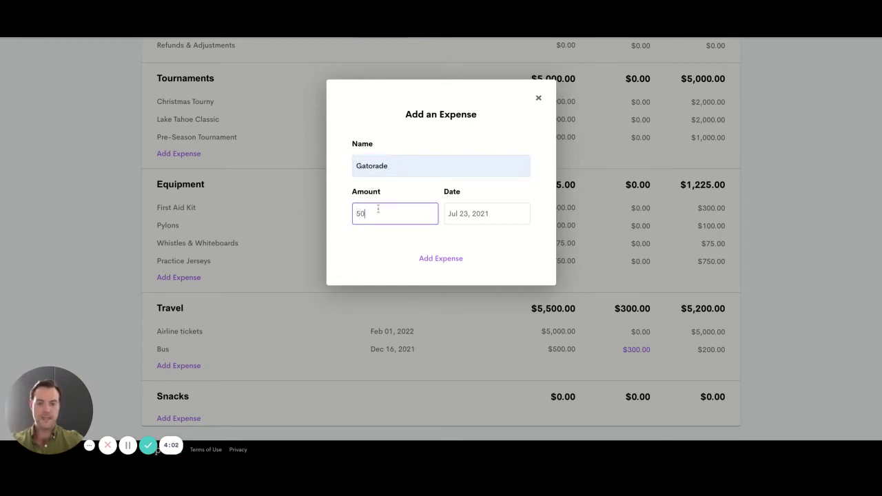
click(449, 209)
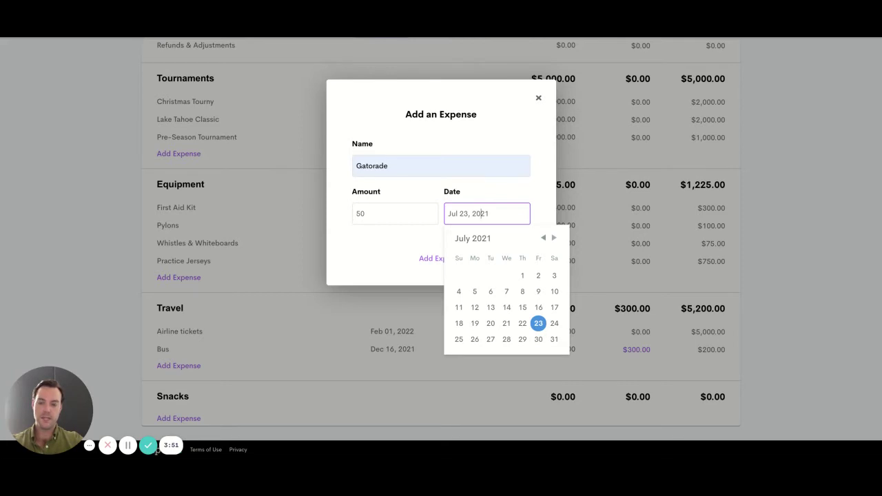
click(553, 238)
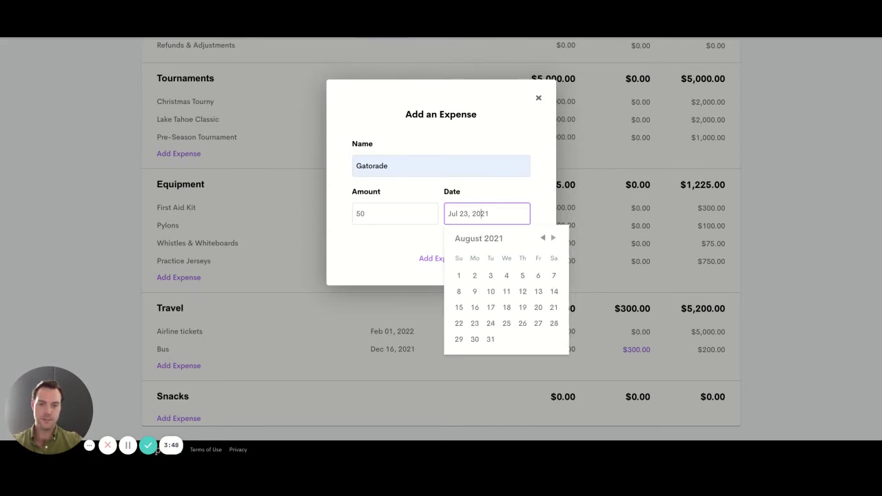
click(522, 291)
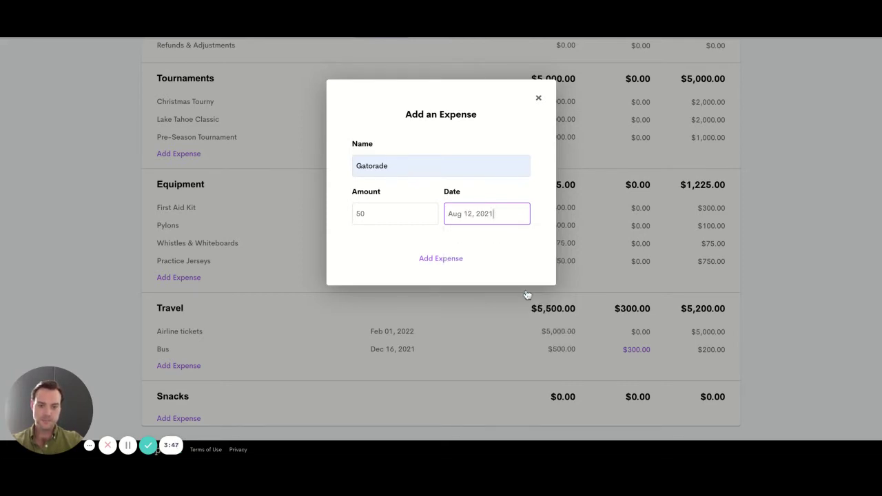
click(445, 262)
- Set the budgeted amount of the Gatorade expense to $100
scroll(428, 330, down, 1)
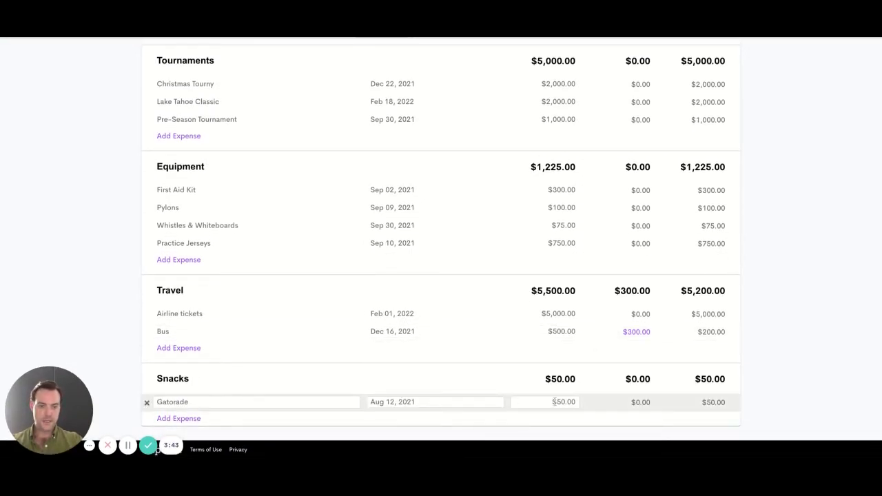
click(408, 403)
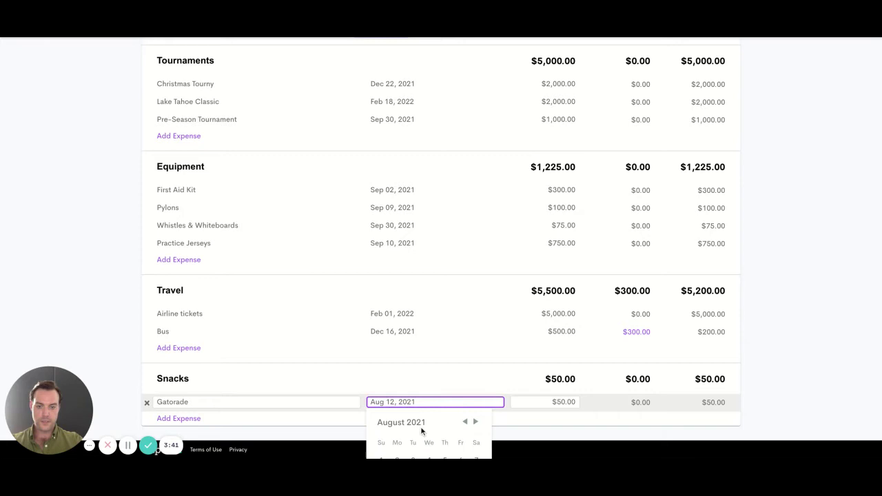
click(562, 401)
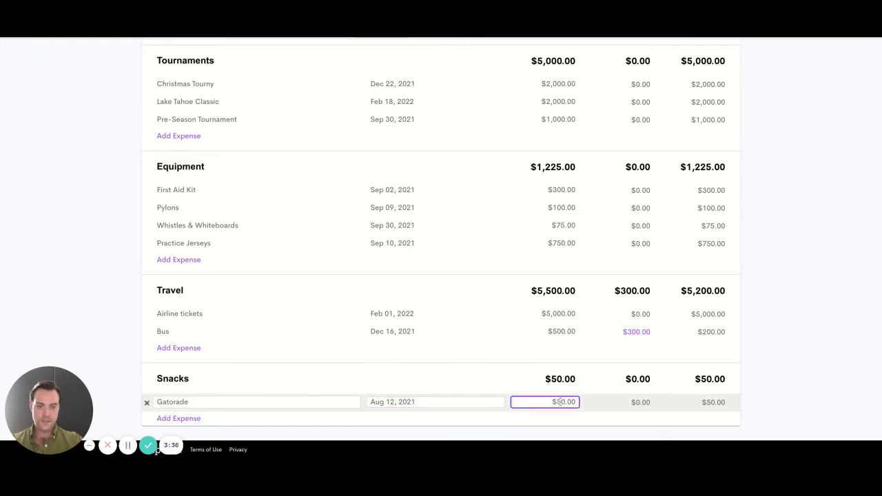
text(100)
key(Return)
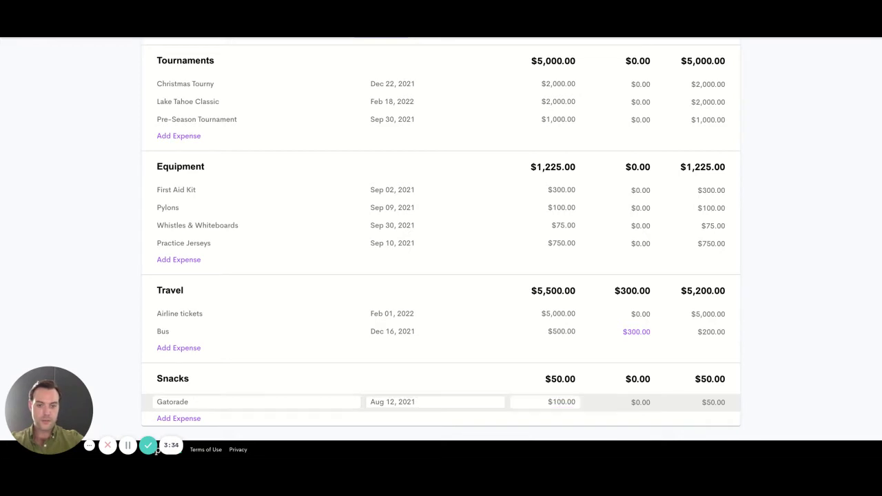
- Delete the Gatorade expense from the Snacks category
click(294, 400)
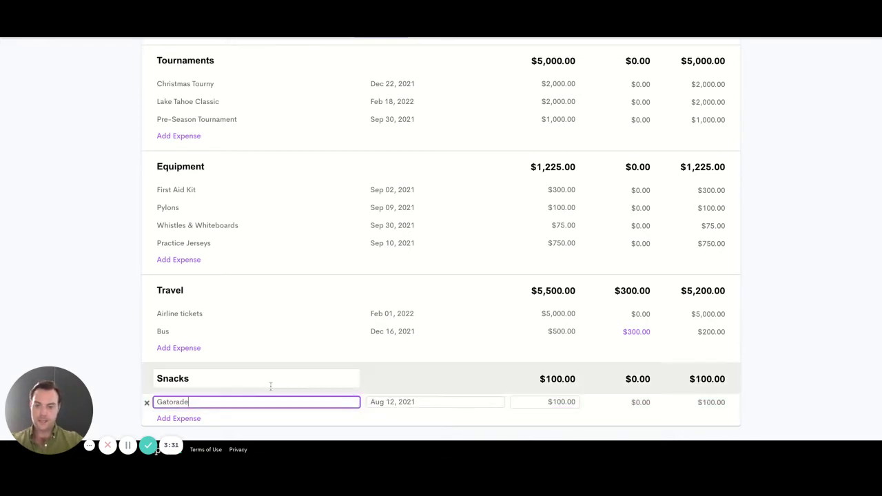
click(146, 402)
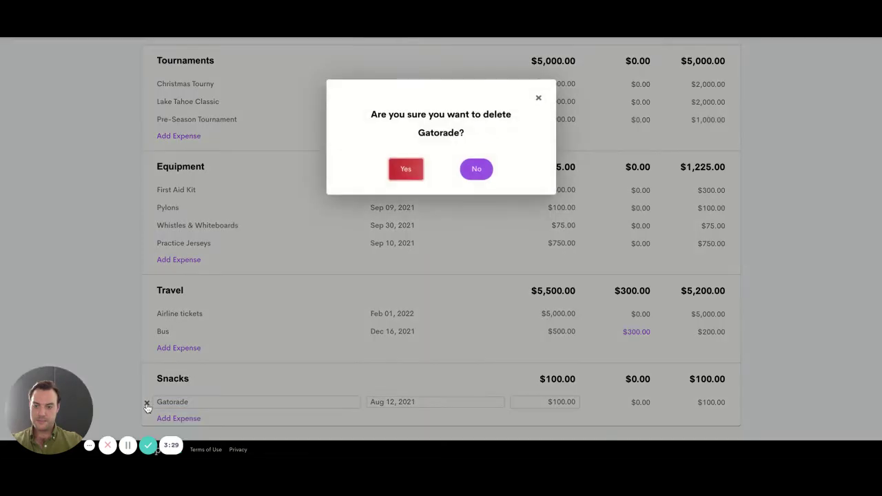
click(407, 168)
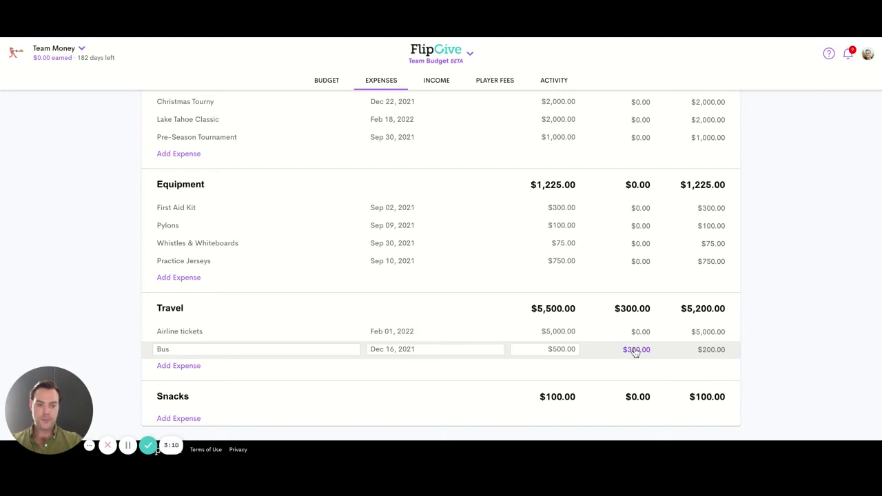
- Open the transaction behind the Bus expense's actual amount and review its category, amount, date and split details
click(635, 350)
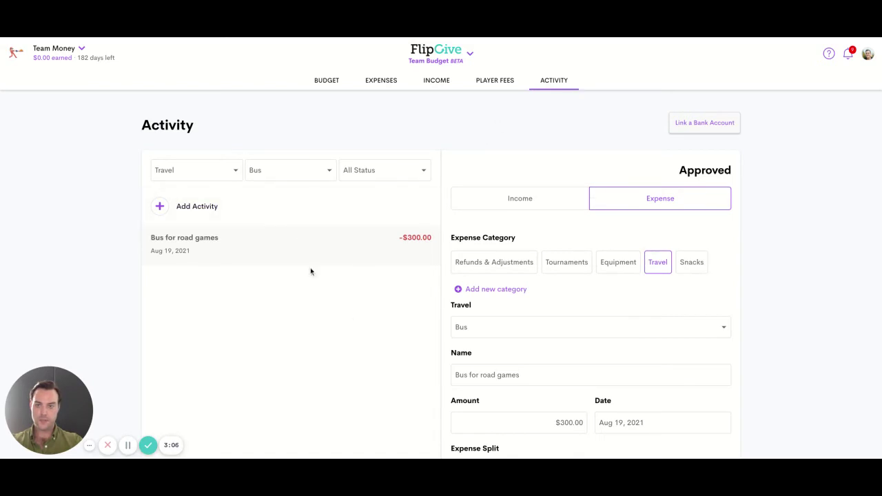
scroll(397, 335, down, 1)
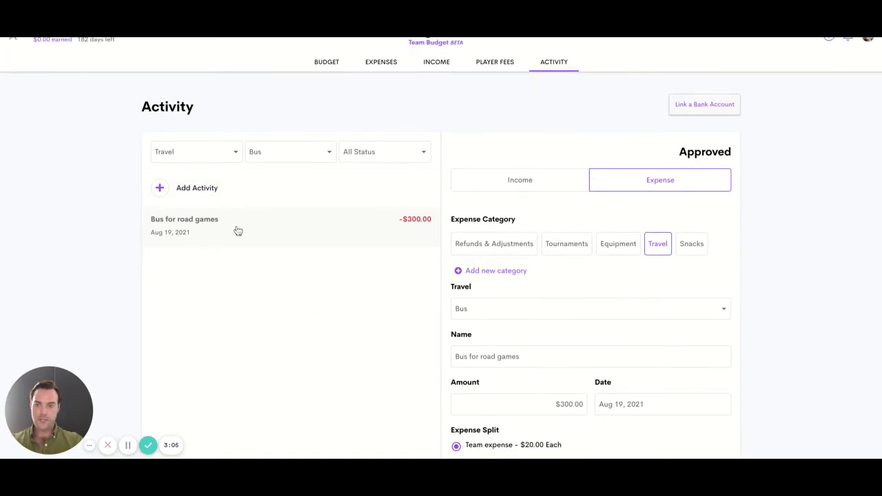
scroll(359, 280, down, 1)
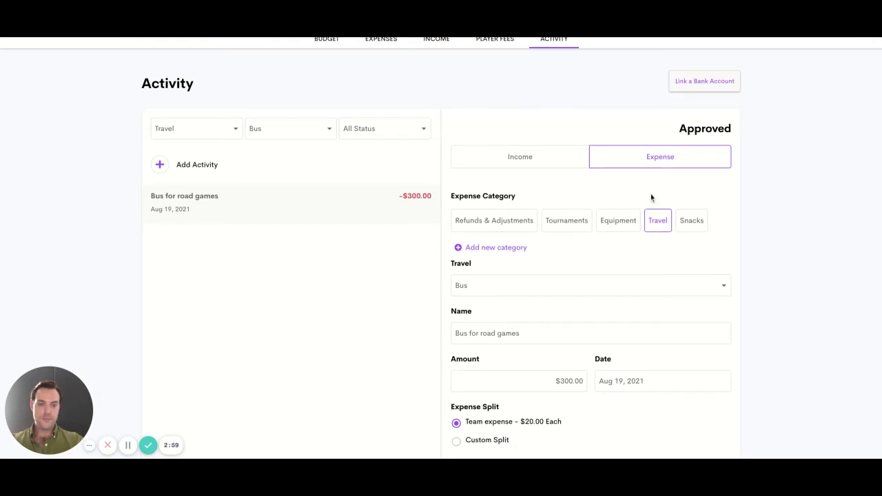
scroll(651, 280, down, 5)
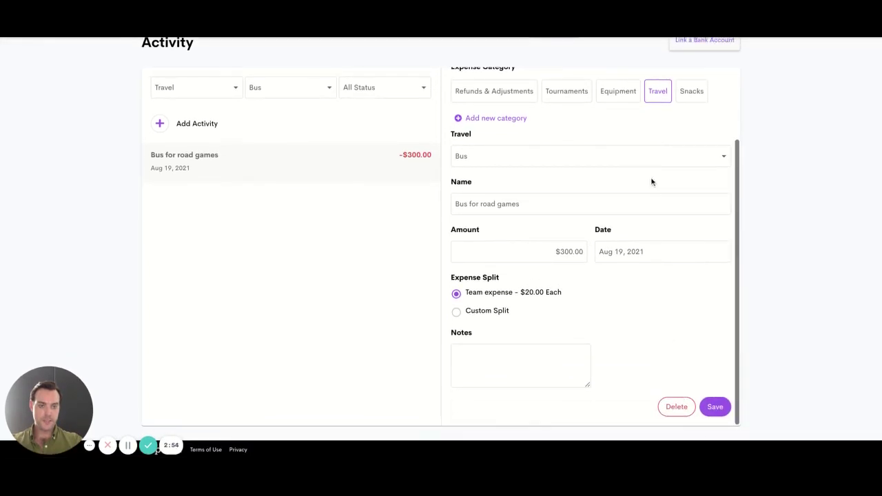
scroll(651, 182, up, 2)
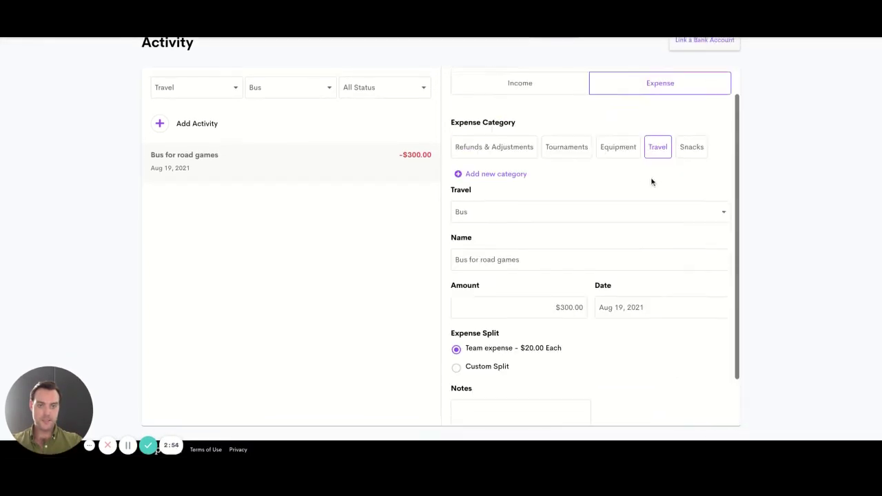
- Reassign the "Bus for road games" transaction to the Snacks category under a new expense named Gatorade, and save it
click(693, 153)
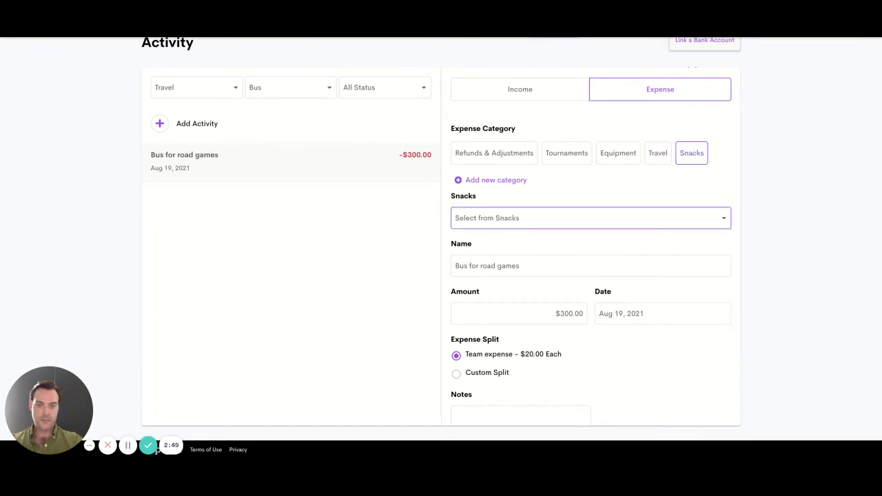
click(523, 217)
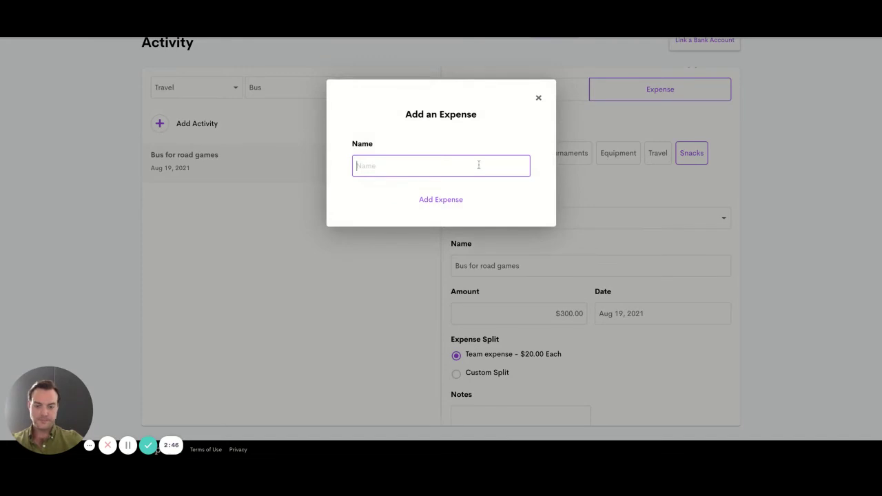
text(gato)
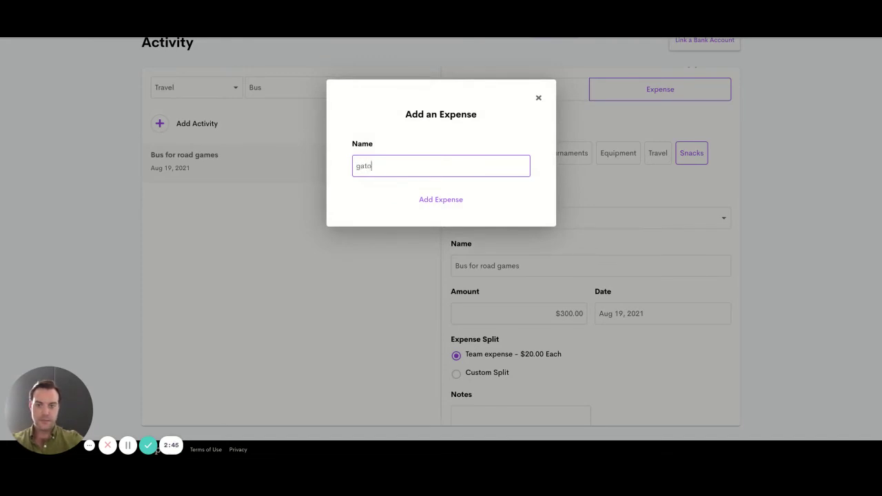
text(rade)
click(475, 180)
click(438, 200)
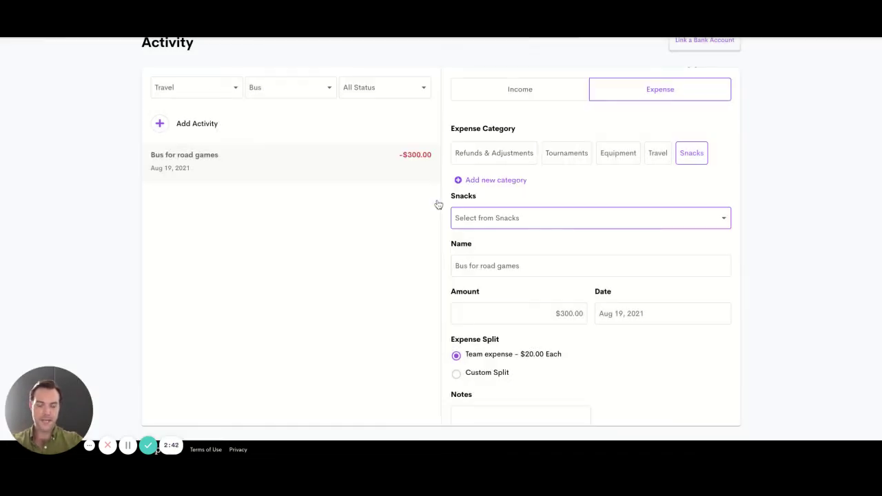
scroll(572, 262, down, 2)
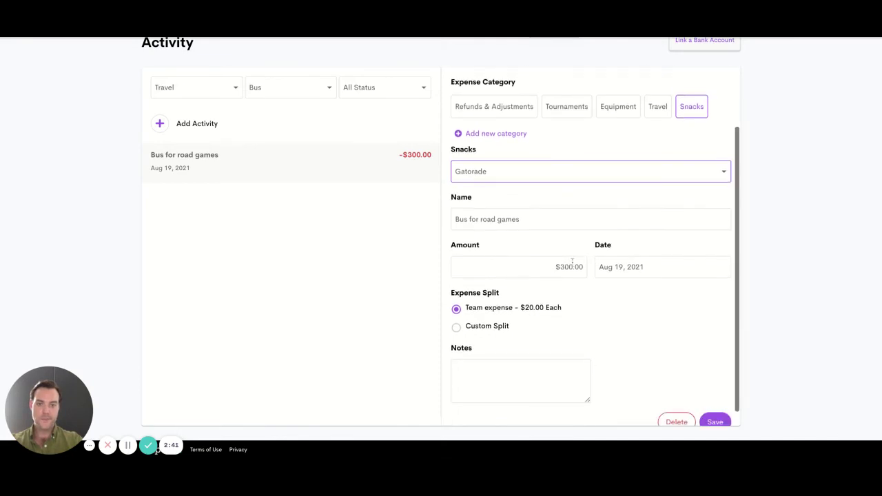
click(715, 407)
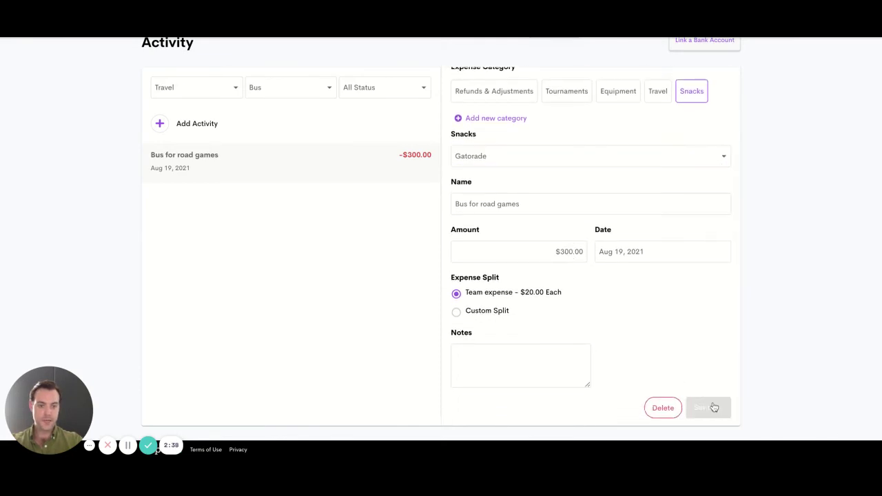
- Return to the expenses and check the actual amounts in the Travel and Snacks categories
scroll(448, 241, up, 2)
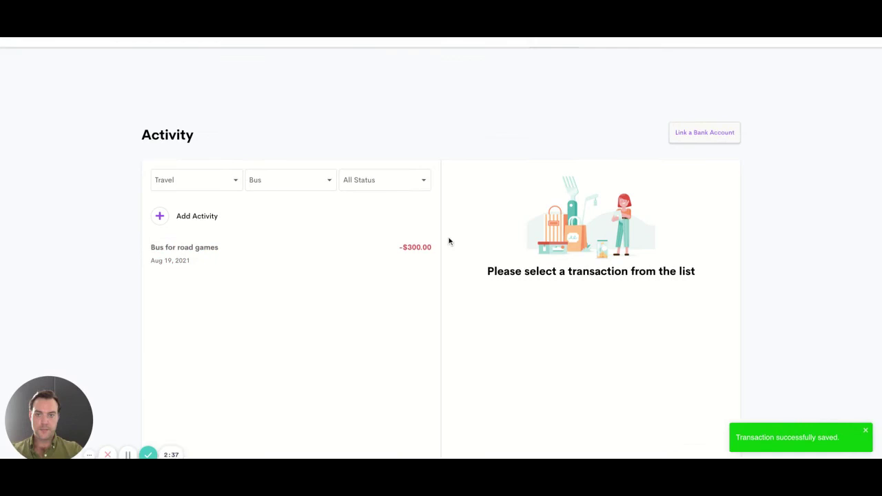
click(382, 84)
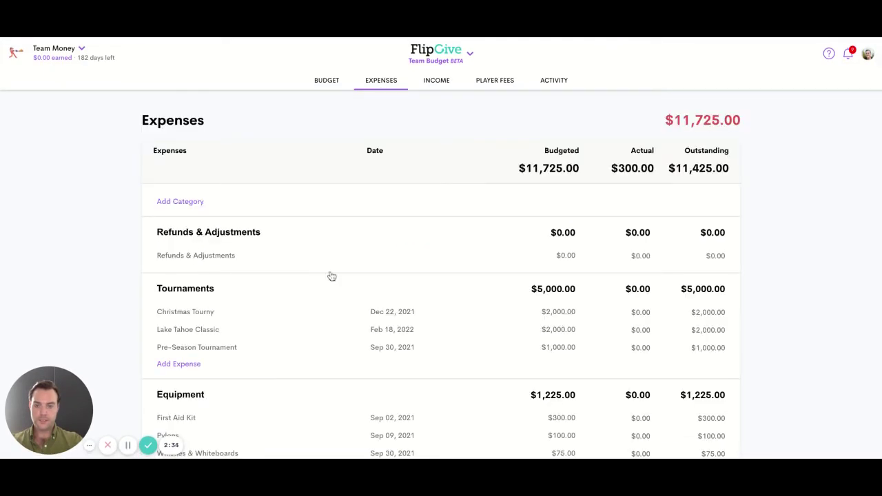
scroll(328, 275, down, 3)
scroll(332, 276, down, 2)
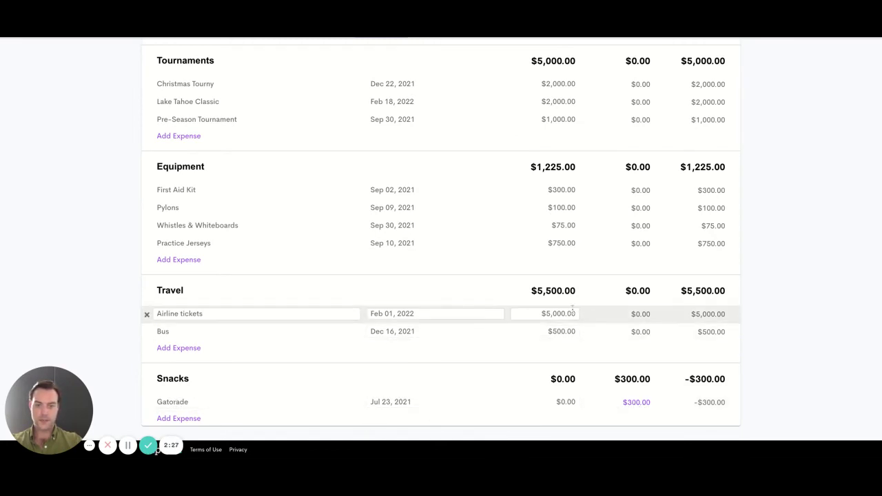
- Delete the Bus expense from the Travel category and check the overall budgeted, actual and outstanding expense totals
click(146, 333)
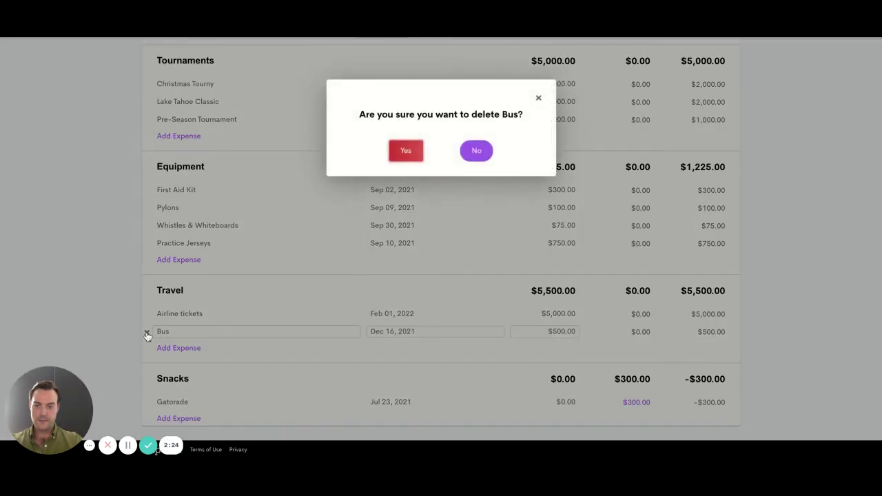
click(405, 152)
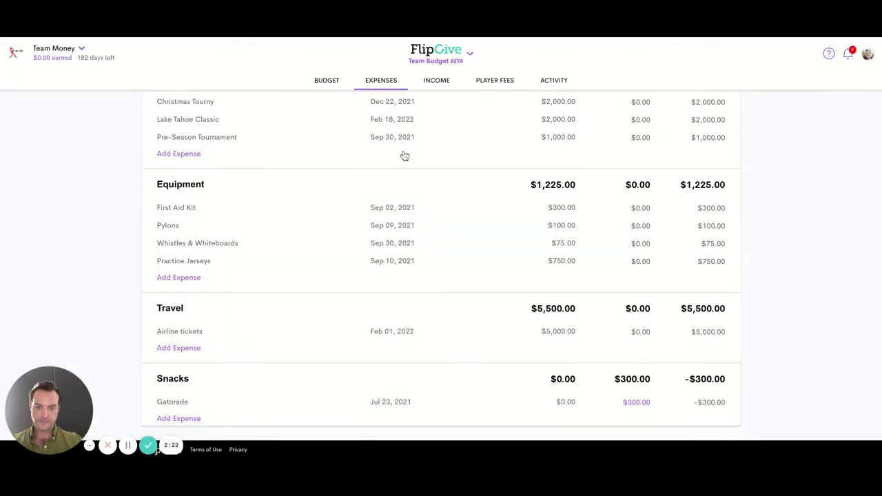
scroll(464, 237, up, 3)
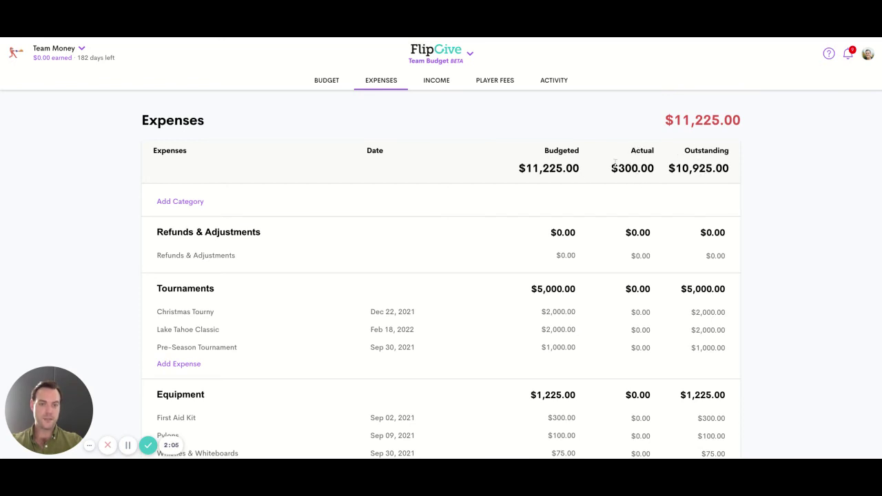
- Open the team budget overview and examine the actual and outstanding expenses per category and the Team Cash Flow chart
click(326, 83)
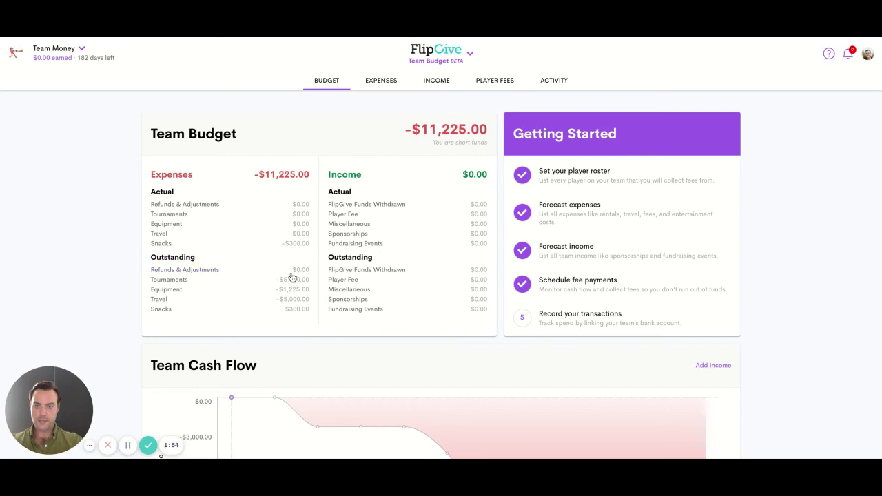
scroll(296, 307, down, 3)
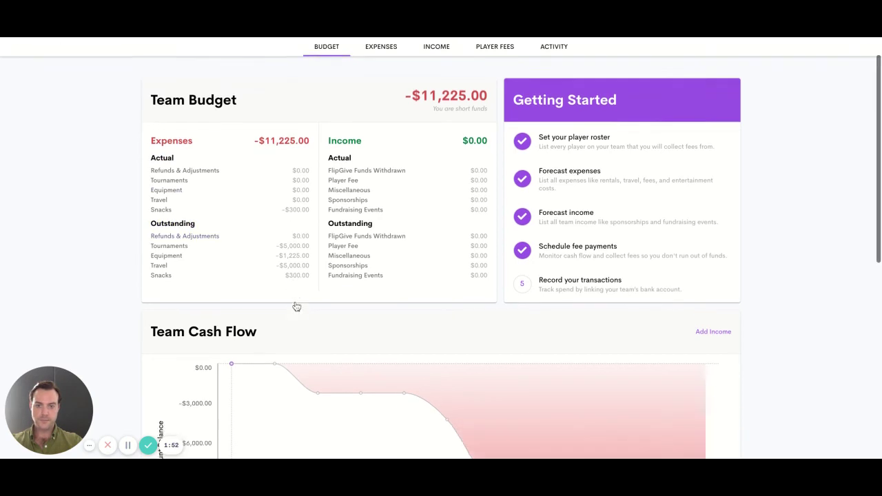
scroll(296, 306, down, 1)
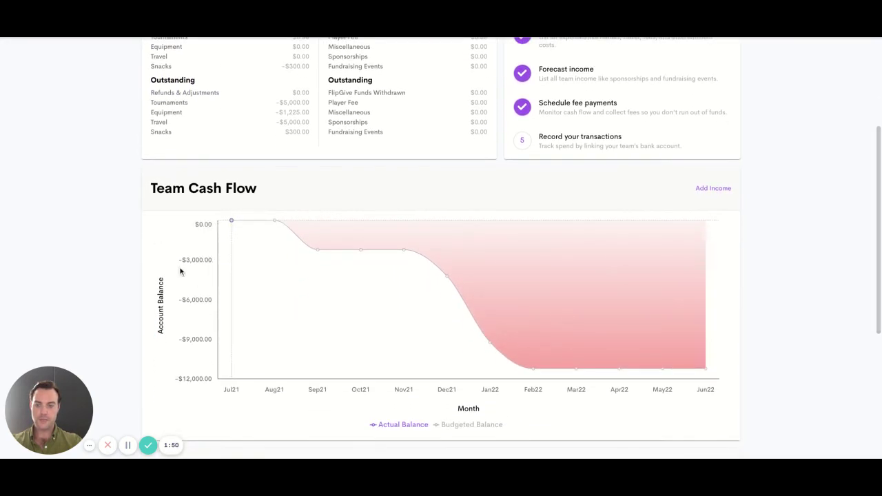
scroll(270, 158, up, 2)
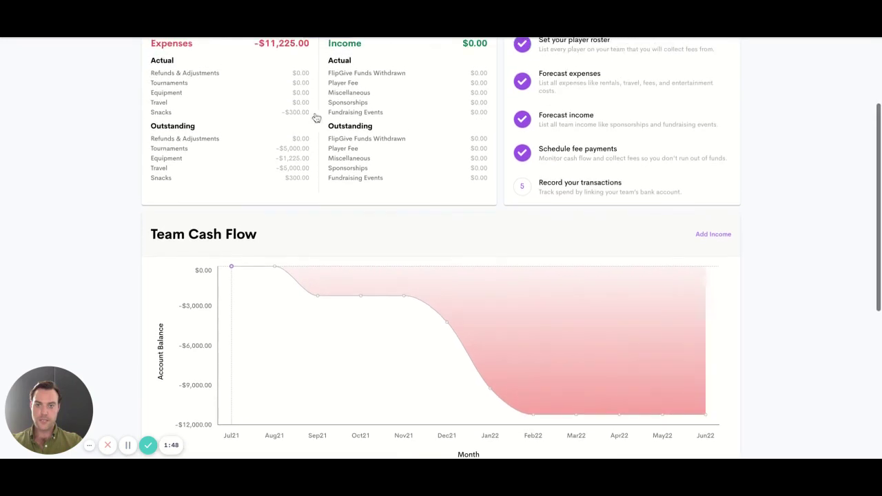
scroll(246, 216, down, 2)
mouse_move(232, 208)
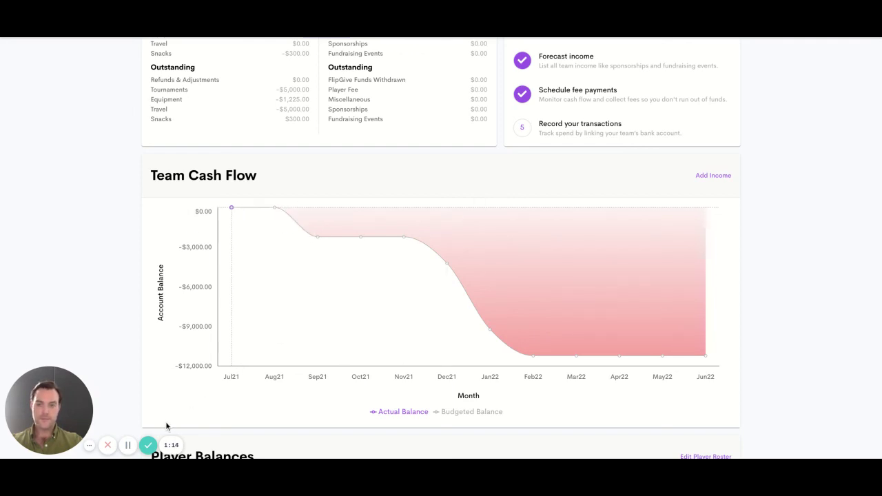
scroll(258, 293, up, 3)
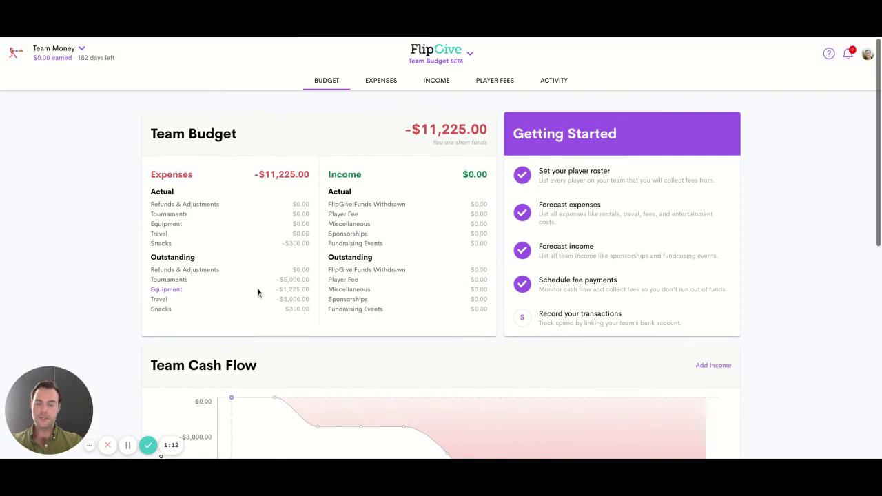